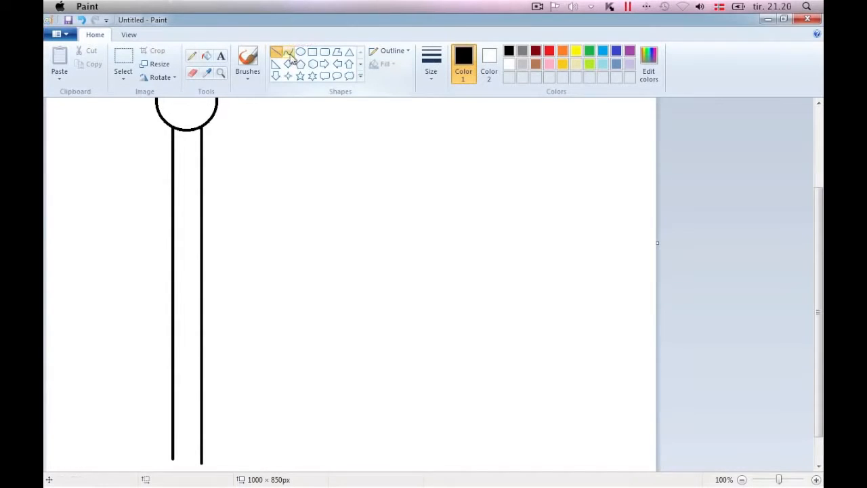
# Draw the flag rope beside the pole as a curve in the second-thinnest line, bowed away from the pole, about 53 × 561 px
pyautogui.click(288, 54)
pyautogui.click(427, 68)
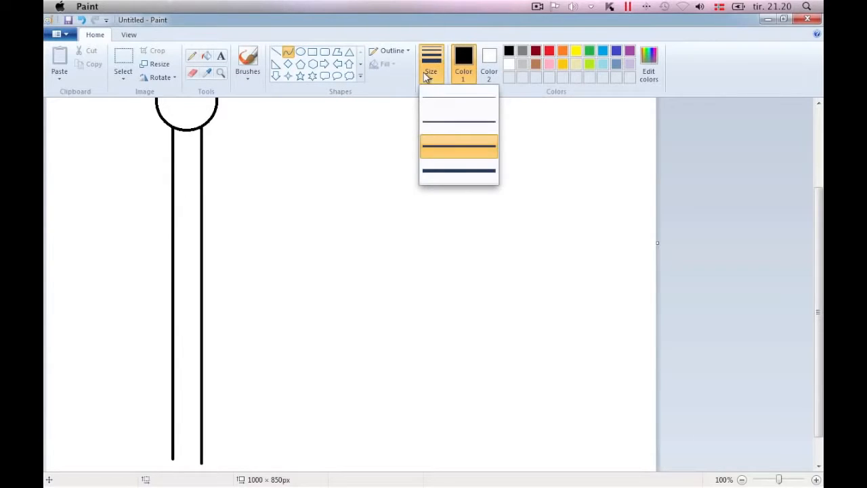
pyautogui.click(432, 120)
pyautogui.moveTo(208, 122); pyautogui.dragTo(208, 461)
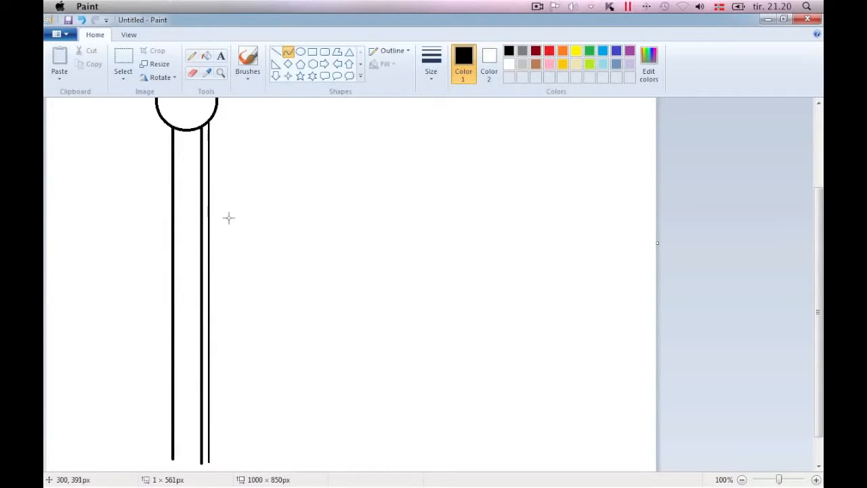
pyautogui.moveTo(210, 215); pyautogui.dragTo(235, 218)
pyautogui.moveTo(219, 373); pyautogui.dragTo(240, 377)
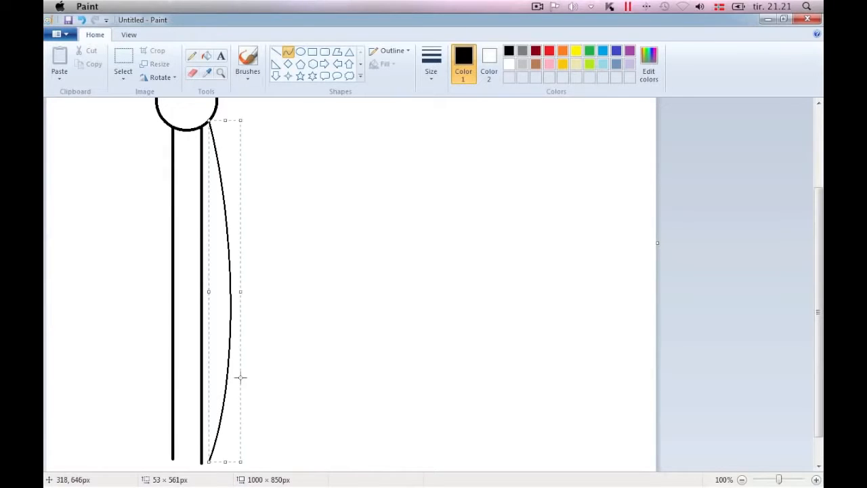
pyautogui.click(346, 382)
# Draw an S-shaped wave in the second-thickest line on the empty area beside the pole, based on a line about 412 × 107 px
pyautogui.click(427, 76)
pyautogui.click(435, 153)
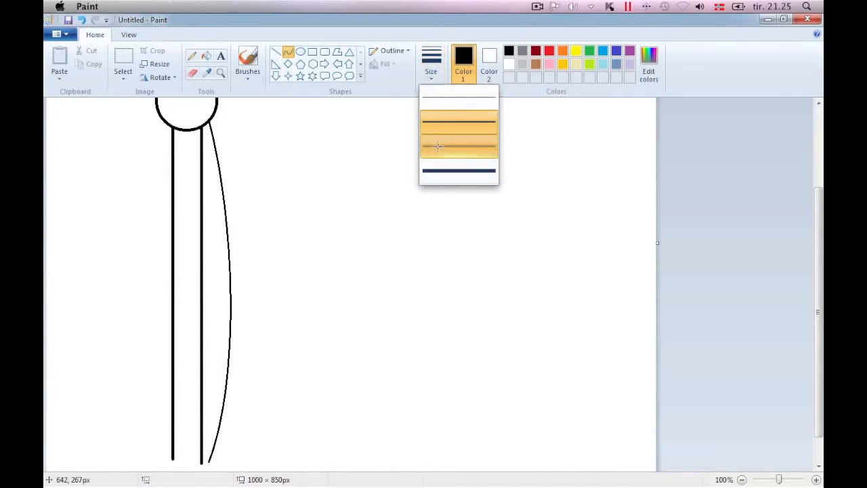
pyautogui.moveTo(316, 168); pyautogui.dragTo(565, 233)
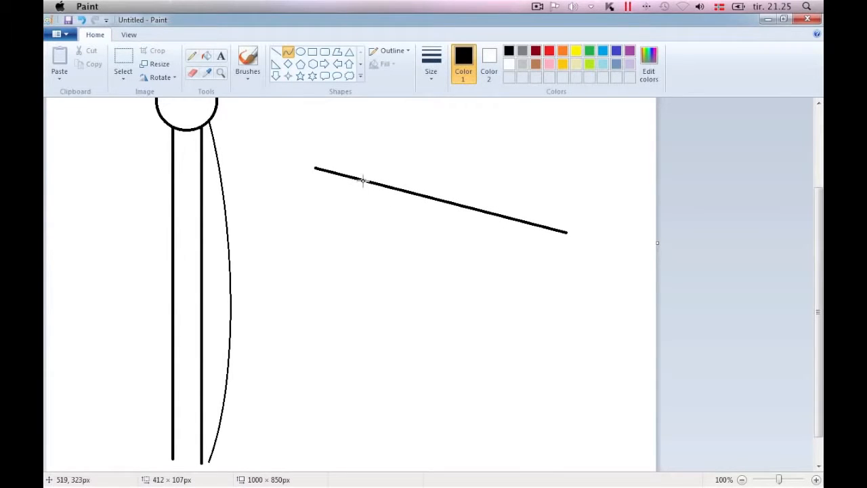
pyautogui.moveTo(362, 180); pyautogui.dragTo(403, 168)
pyautogui.moveTo(480, 193); pyautogui.dragTo(466, 248)
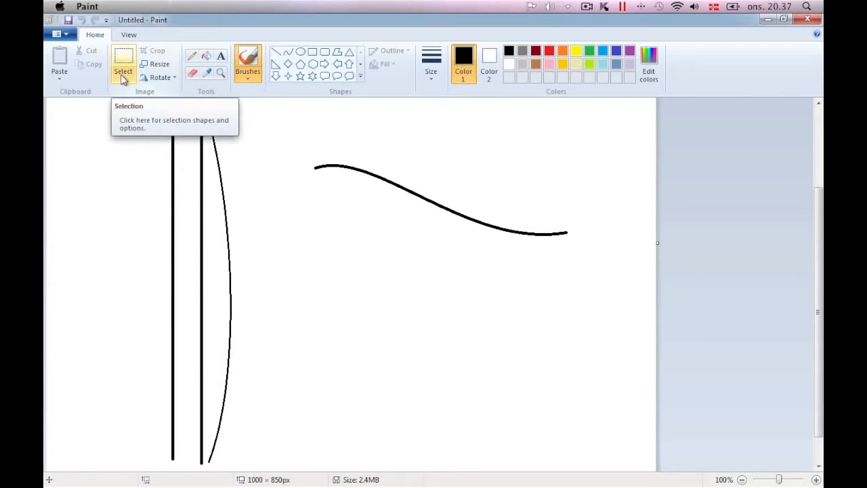
# Choose rectangular selection and turn on transparent selection
pyautogui.click(123, 79)
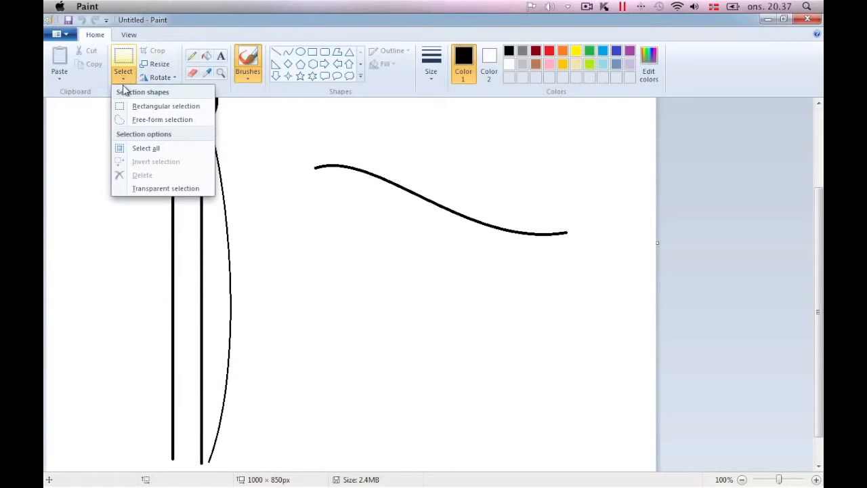
pyautogui.click(135, 107)
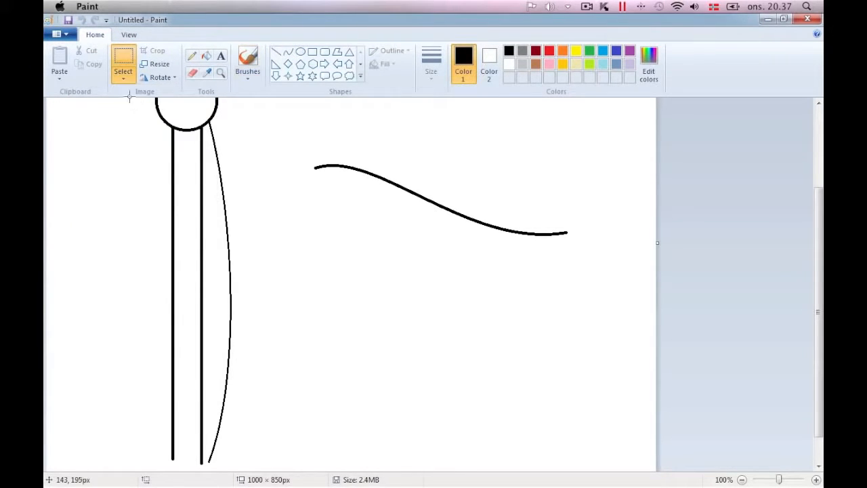
pyautogui.click(124, 79)
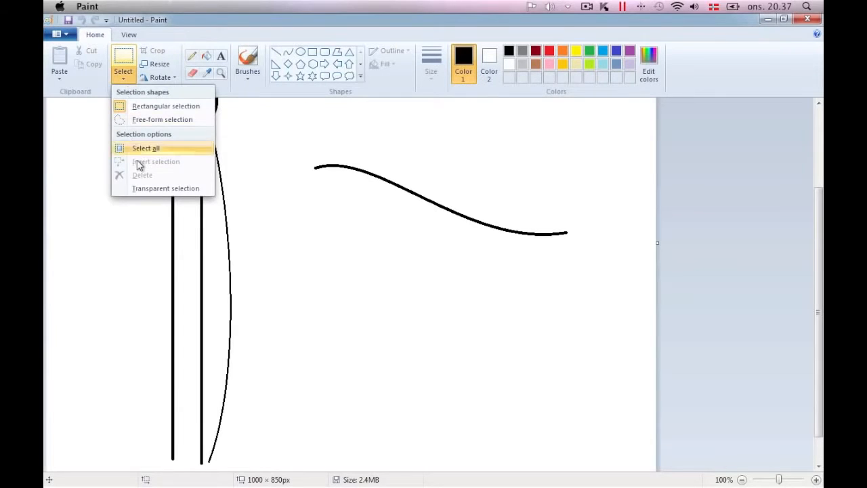
pyautogui.click(142, 187)
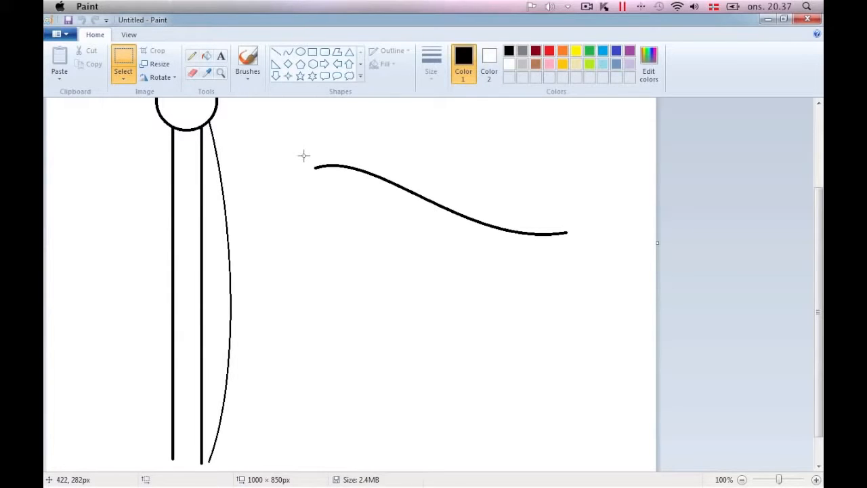
# Copy the wavy line with a selection of about 464 × 152 px, and move the original up near the canvas's upper edge
pyautogui.moveTo(304, 156); pyautogui.dragTo(586, 248)
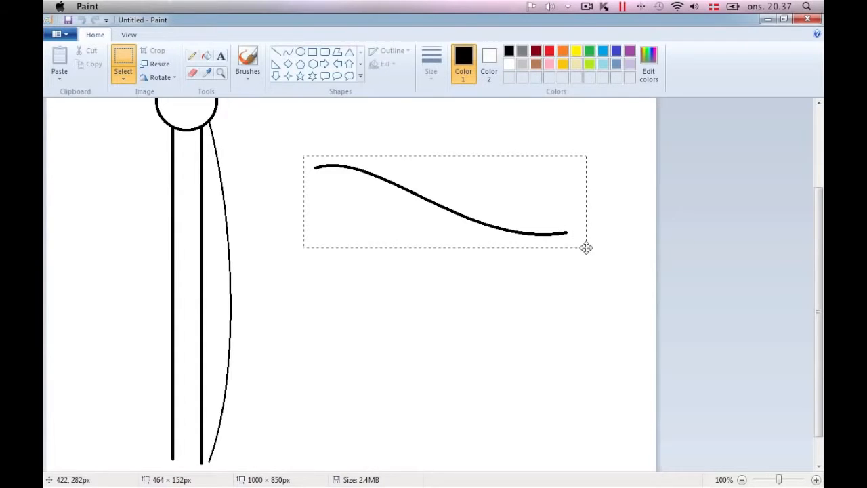
pyautogui.rightClick(493, 196)
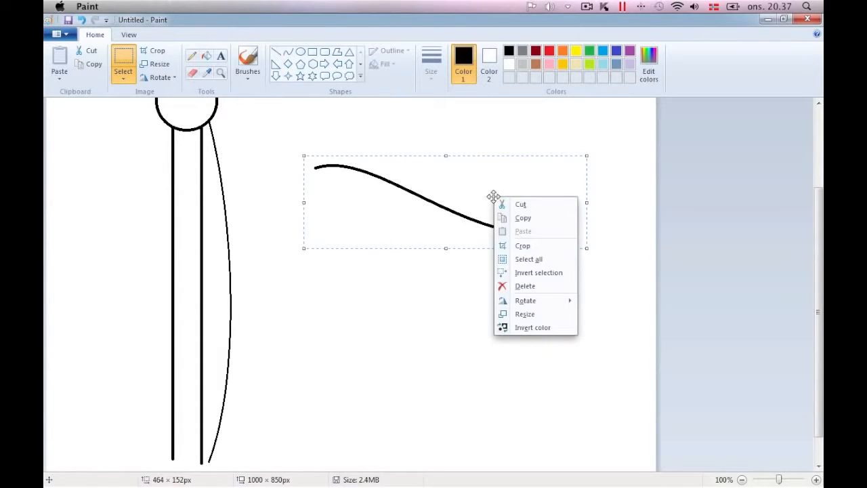
pyautogui.click(546, 220)
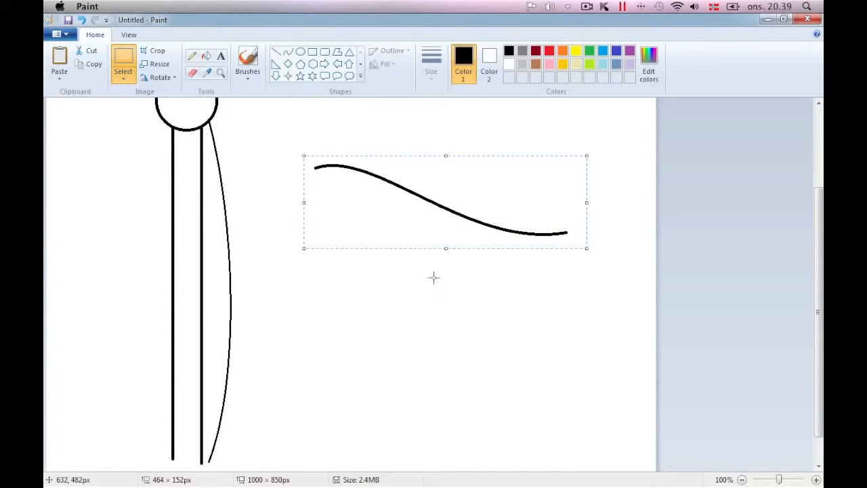
pyautogui.moveTo(818, 300); pyautogui.dragTo(819, 224)
pyautogui.moveTo(476, 290); pyautogui.dragTo(503, 153)
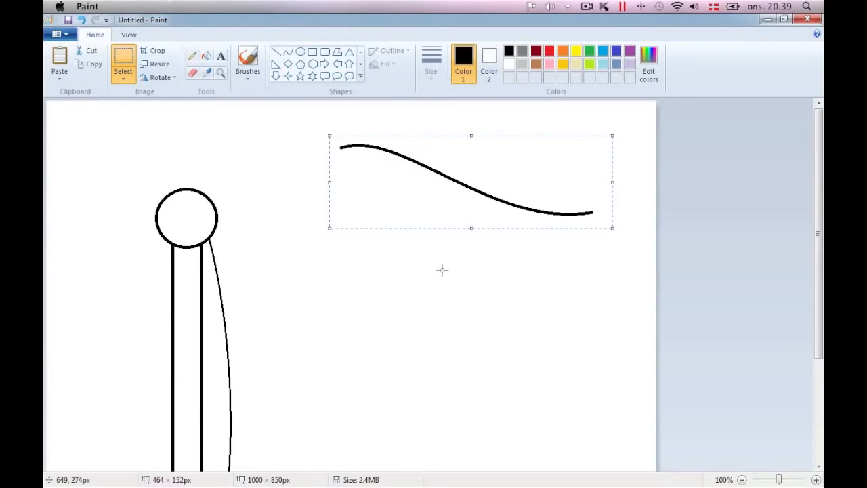
pyautogui.click(441, 269)
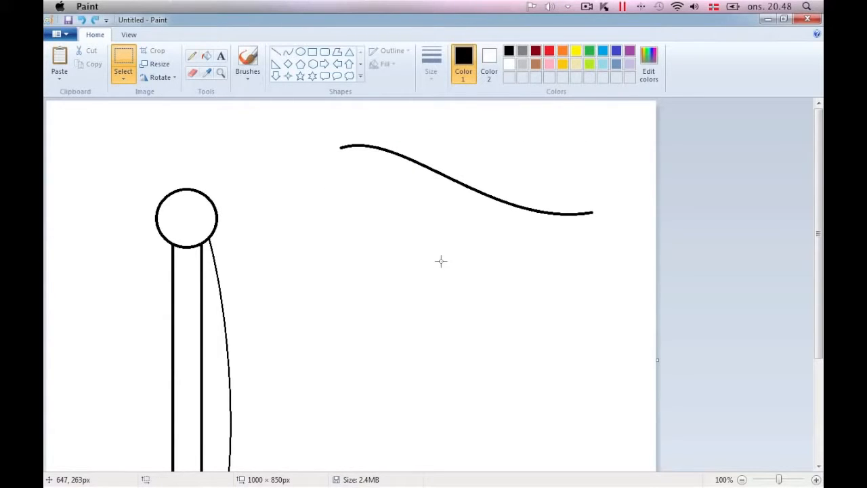
# Paste the wavy line and place it as the flag's upper edge, starting at the rope just below the pole's ball
pyautogui.rightClick(441, 260)
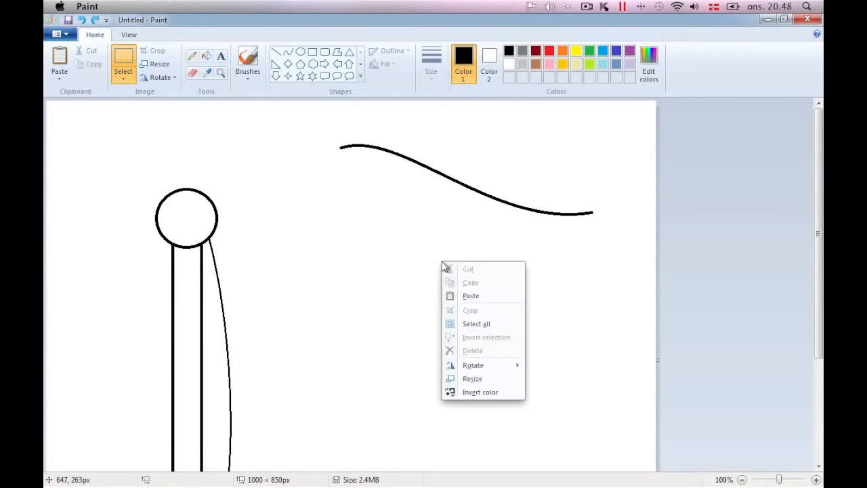
pyautogui.click(474, 296)
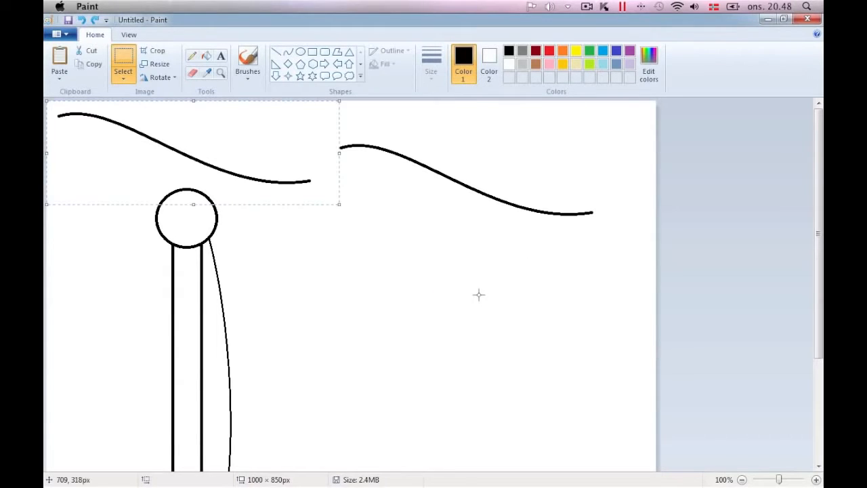
pyautogui.moveTo(271, 145); pyautogui.dragTo(424, 273)
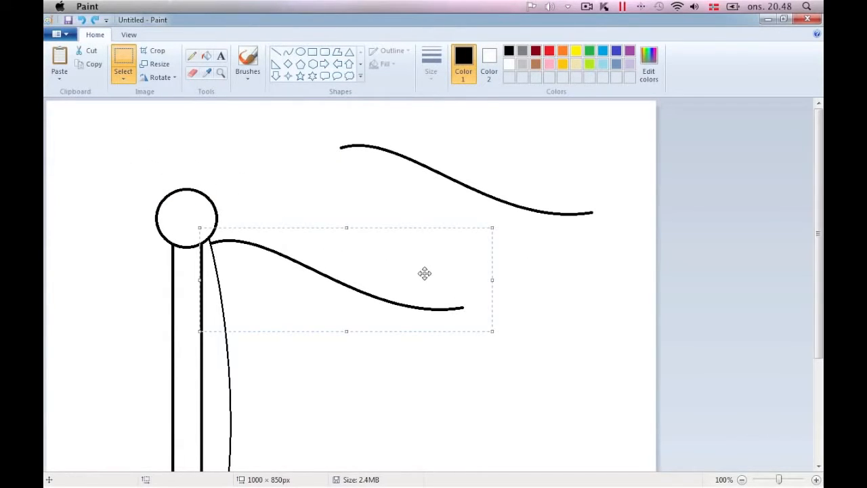
pyautogui.moveTo(818, 254); pyautogui.dragTo(813, 305)
pyautogui.click(603, 240)
# Paste a second wavy line and place it as the flag's lower edge, starting at the rope's widest bulge
pyautogui.rightClick(394, 285)
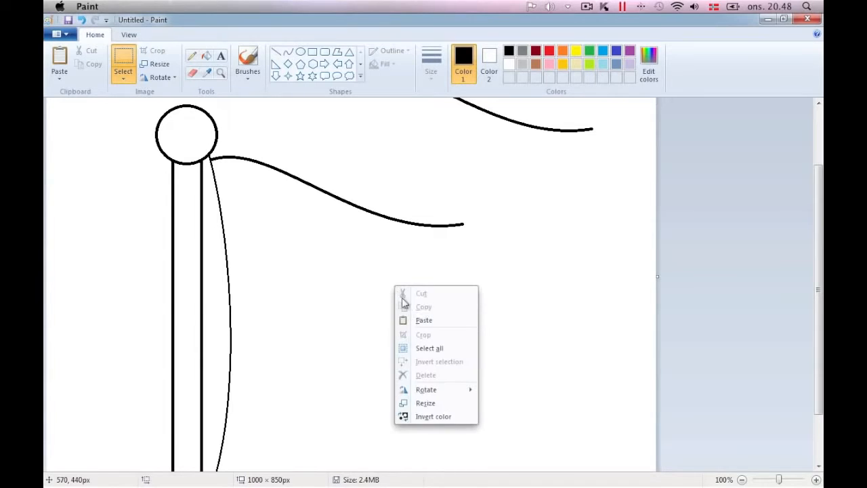
pyautogui.click(426, 320)
pyautogui.moveTo(98, 131); pyautogui.dragTo(272, 353)
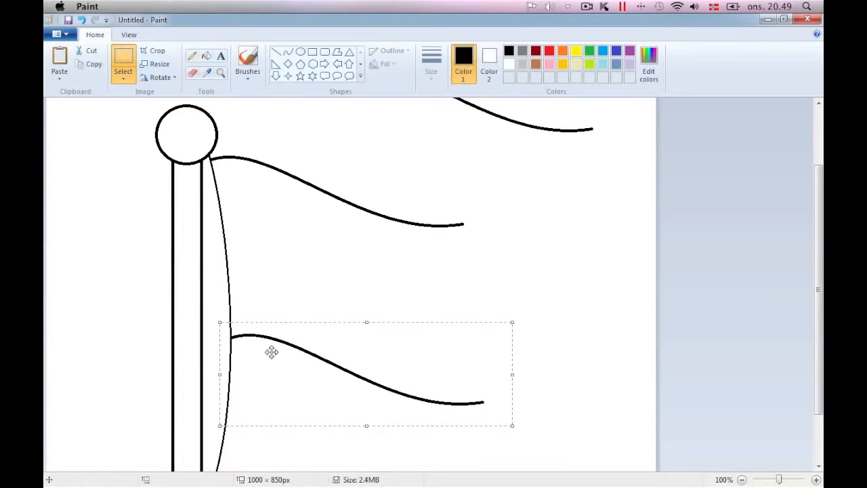
pyautogui.click(497, 251)
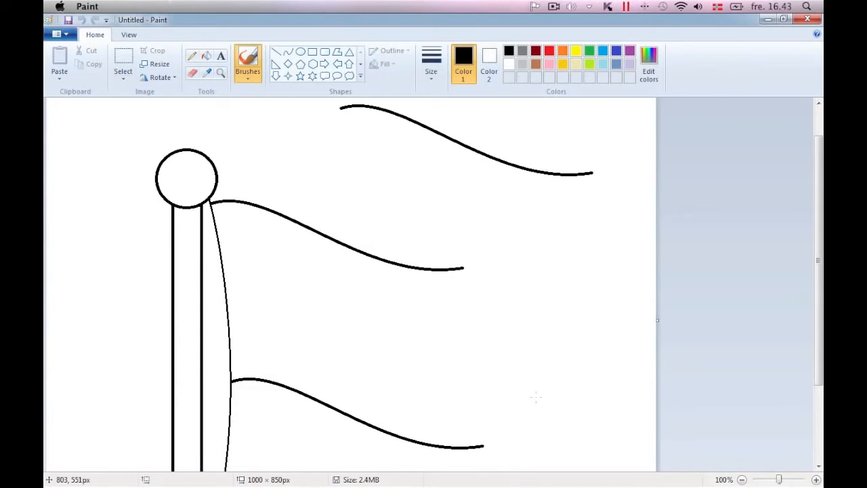
# Draw a green outward-bowed curve joining the free ends of the flag's upper and lower edges
pyautogui.click(588, 52)
pyautogui.click(288, 52)
pyautogui.moveTo(462, 269); pyautogui.dragTo(509, 393)
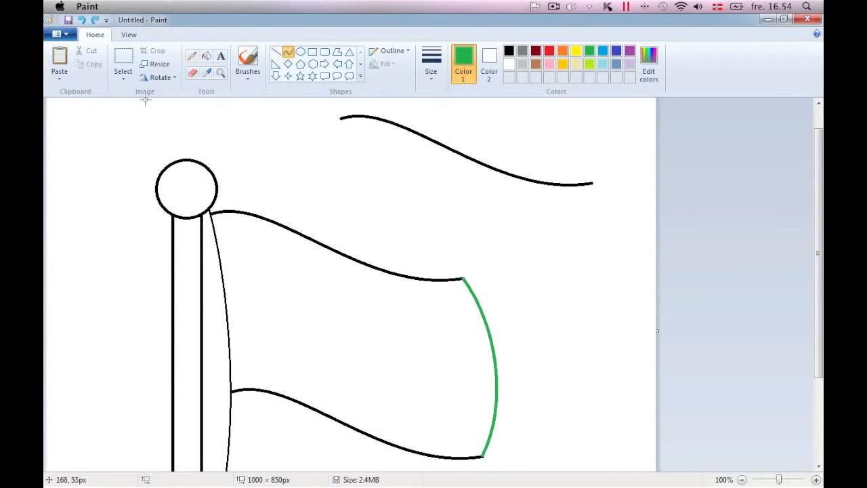
# Copy the green curve with a rectangular selection and place the copy in the empty space beyond the flag's outer edge
pyautogui.click(122, 76)
pyautogui.click(139, 106)
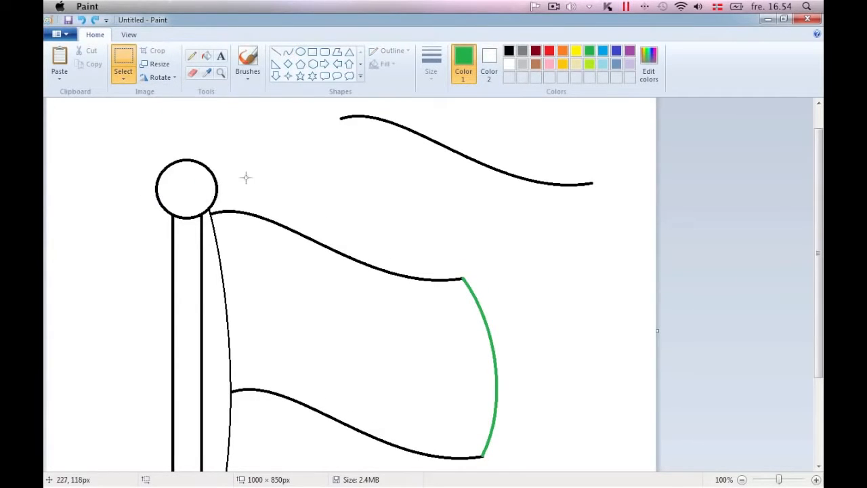
pyautogui.moveTo(442, 258); pyautogui.dragTo(534, 468)
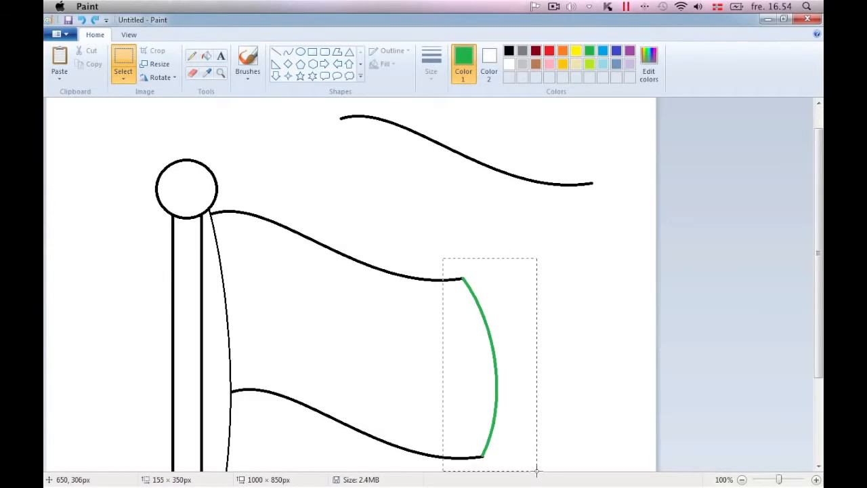
pyautogui.rightClick(517, 355)
pyautogui.click(542, 239)
pyautogui.rightClick(345, 178)
pyautogui.click(373, 217)
pyautogui.moveTo(97, 155); pyautogui.dragTo(630, 288)
pyautogui.click(484, 197)
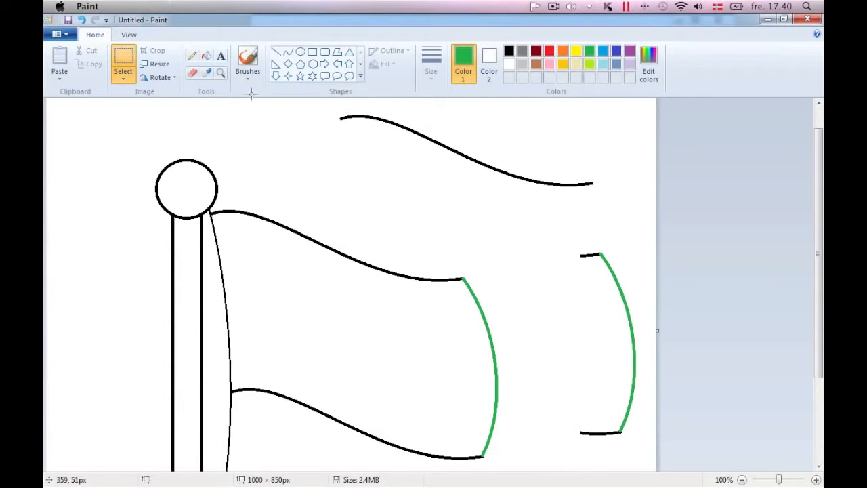
# Fill the two black line stubs on the spare green curve with white
pyautogui.click(207, 57)
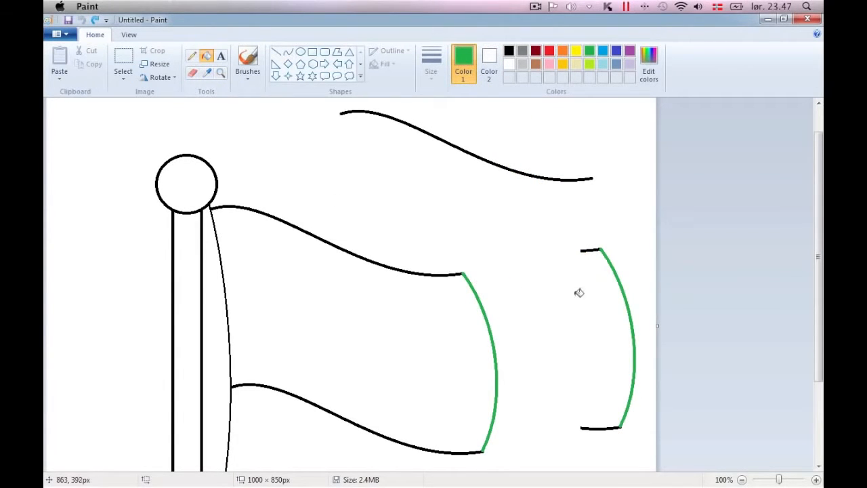
pyautogui.rightClick(594, 248)
pyautogui.rightClick(600, 427)
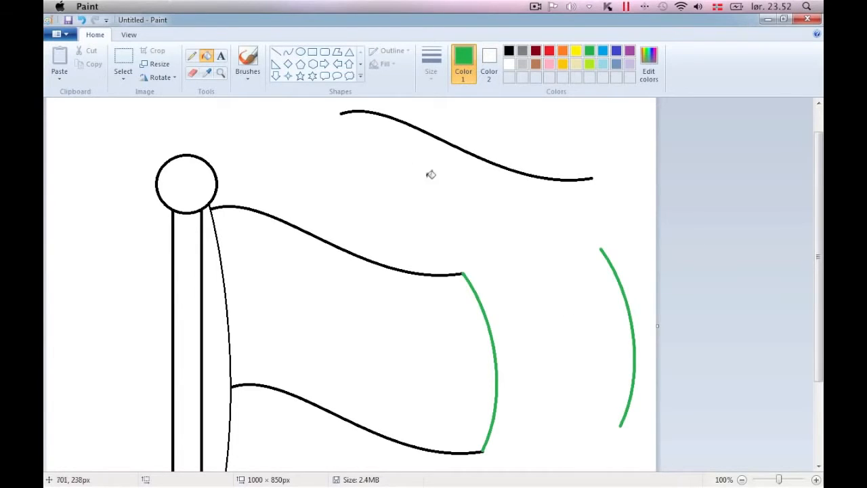
# Copy the cleaned spare green curve and place the copy at the rope, joining the inner ends of the flag's edges
pyautogui.click(124, 64)
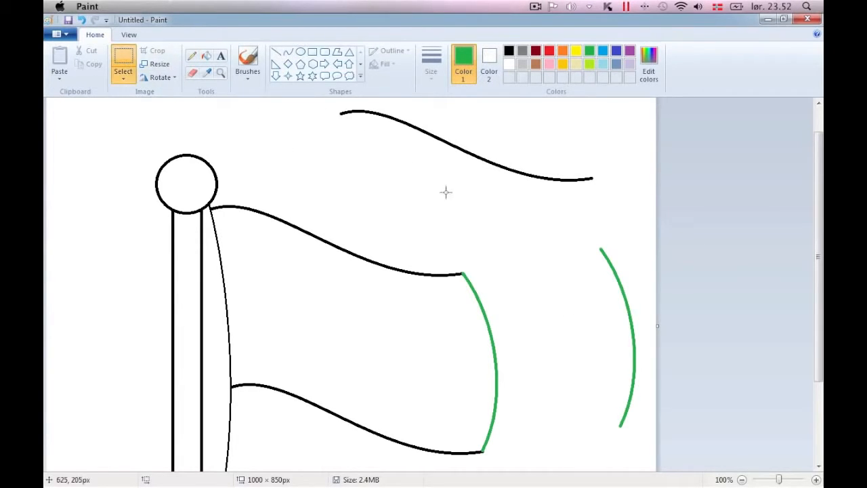
pyautogui.moveTo(582, 233); pyautogui.dragTo(650, 437)
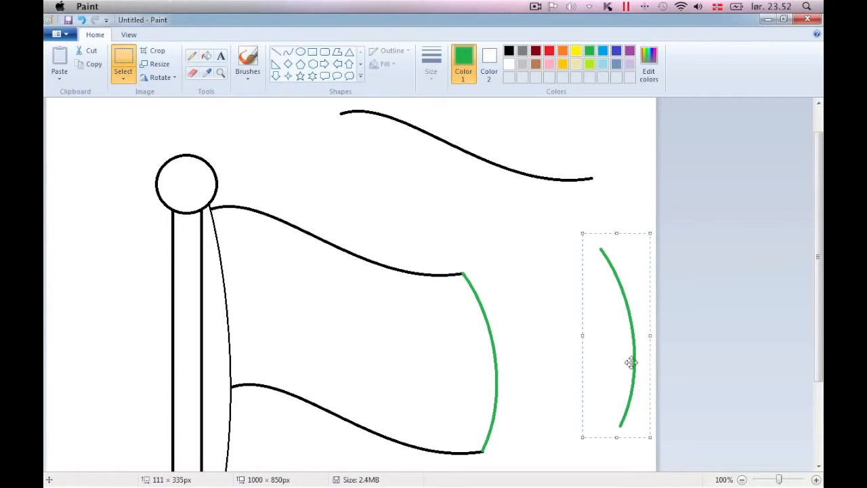
pyautogui.rightClick(611, 324)
pyautogui.click(633, 344)
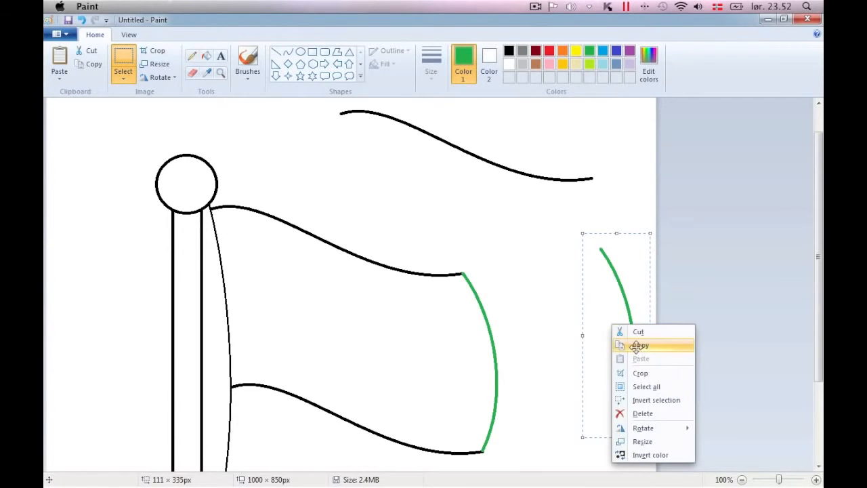
pyautogui.rightClick(417, 171)
pyautogui.click(447, 205)
pyautogui.moveTo(93, 130); pyautogui.dragTo(239, 225)
pyautogui.click(335, 170)
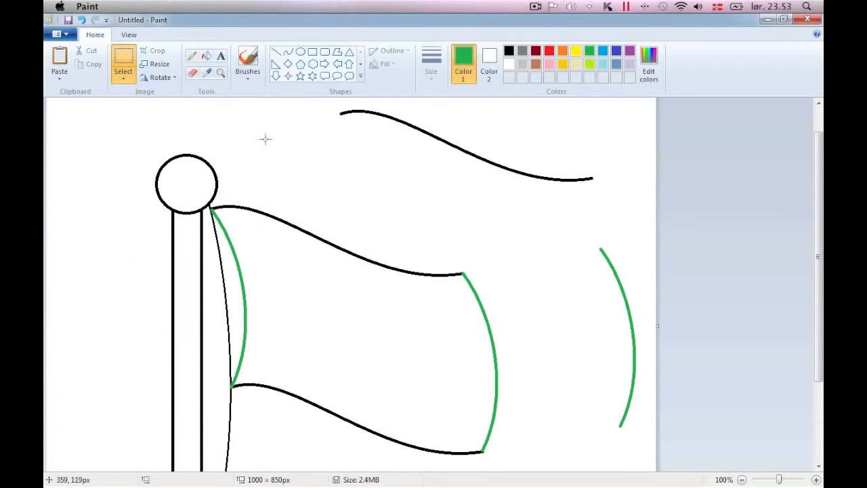
# Paste two more green curves between the flag's upper and lower edges, about 30% and 45% of the way along from the rope
pyautogui.rightClick(266, 139)
pyautogui.click(295, 173)
pyautogui.moveTo(87, 120); pyautogui.dragTo(304, 223)
pyautogui.click(270, 119)
pyautogui.rightClick(173, 105)
pyautogui.click(214, 142)
pyautogui.moveTo(66, 114); pyautogui.dragTo(331, 237)
pyautogui.click(358, 172)
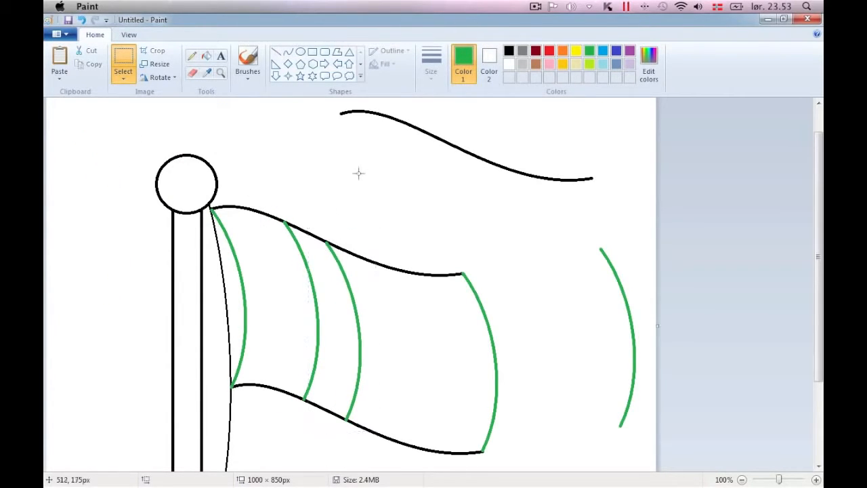
# Copy the spare wavy line and place the copy across the flag, about a third of the way down
pyautogui.moveTo(333, 103); pyautogui.dragTo(604, 199)
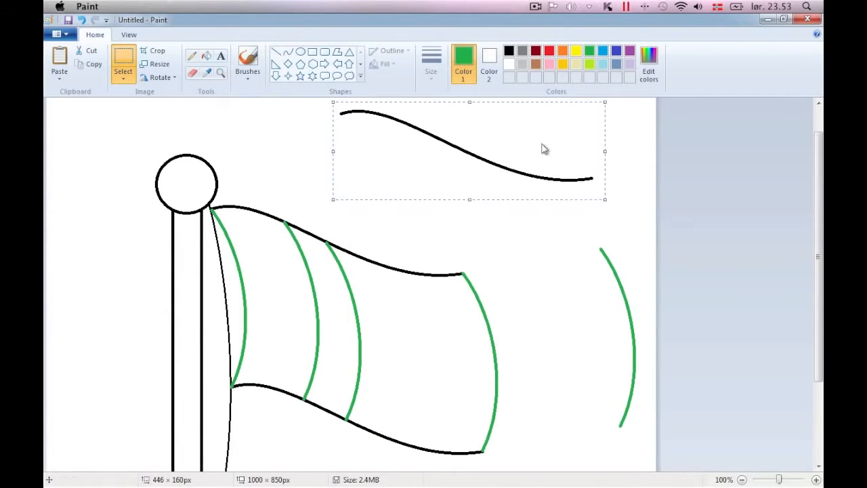
pyautogui.rightClick(535, 139)
pyautogui.click(560, 158)
pyautogui.click(232, 100)
pyautogui.rightClick(231, 105)
pyautogui.click(258, 139)
pyautogui.moveTo(212, 124); pyautogui.dragTo(396, 278)
# Paste another wavy line across the flag, about 60% of the way down, as the cross's lower line
pyautogui.rightClick(352, 178)
pyautogui.click(379, 214)
pyautogui.moveTo(252, 134); pyautogui.dragTo(449, 333)
pyautogui.click(451, 212)
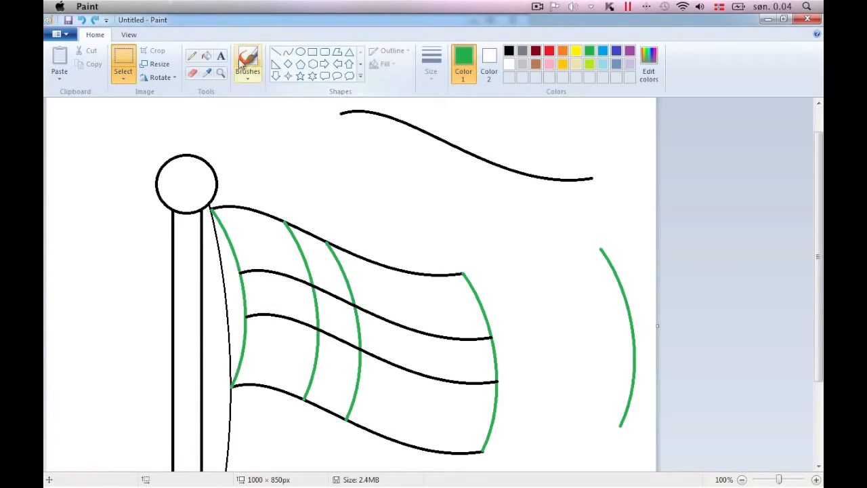
# Clear the two green curve segments between the cross's horizontal wavy lines by filling them with white
pyautogui.click(206, 56)
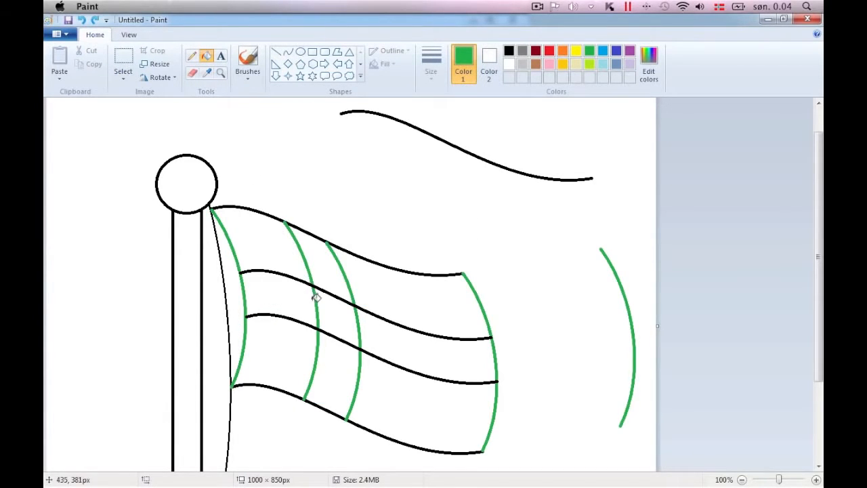
pyautogui.hotkey('ctrl', 'z')
pyautogui.hotkey('ctrl', 'z')
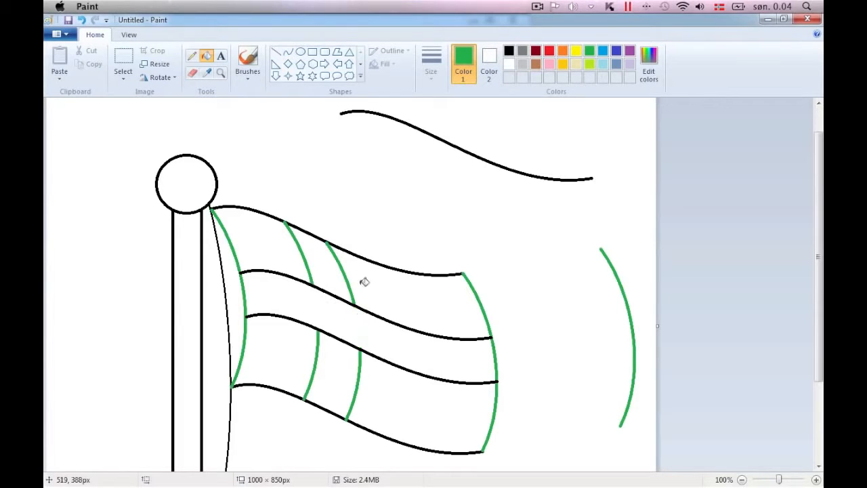
# Erase small gaps in both inner wavy lines at the cross's vertical arm and fill the isolated middle pieces with white
pyautogui.click(194, 76)
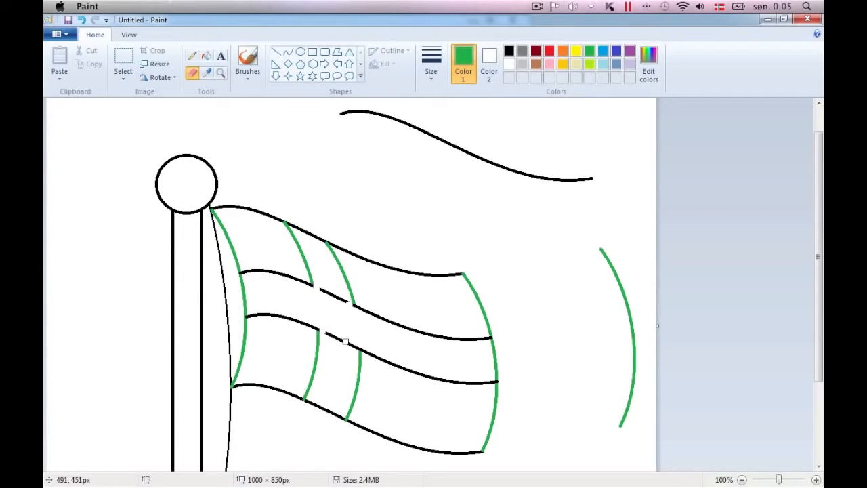
pyautogui.click(206, 56)
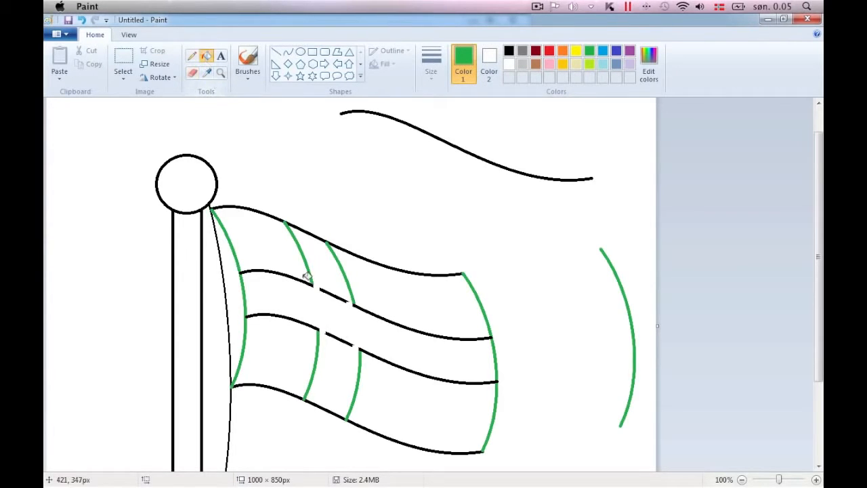
pyautogui.rightClick(330, 289)
pyautogui.rightClick(334, 332)
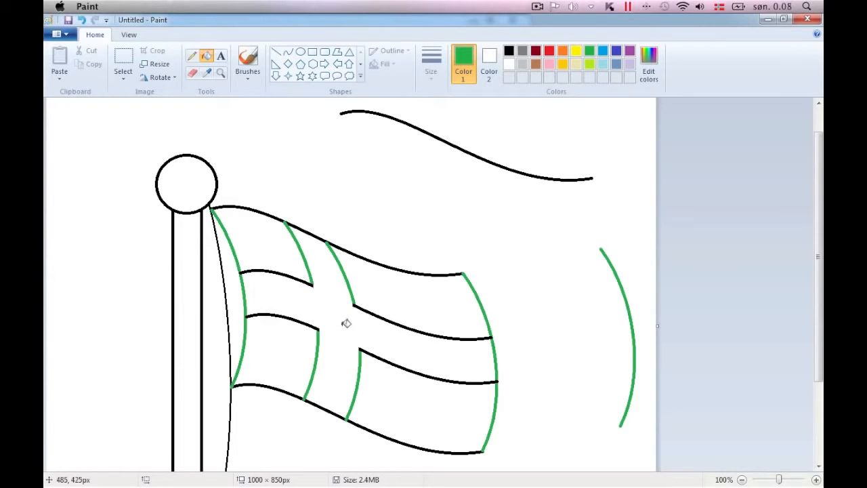
# Recolour all green curve segments of the flag black with the fill tool
pyautogui.click(508, 51)
pyautogui.click(231, 234)
pyautogui.click(244, 280)
pyautogui.click(298, 244)
pyautogui.click(319, 334)
pyautogui.click(345, 291)
pyautogui.click(360, 357)
pyautogui.click(479, 289)
pyautogui.click(495, 344)
pyautogui.click(498, 387)
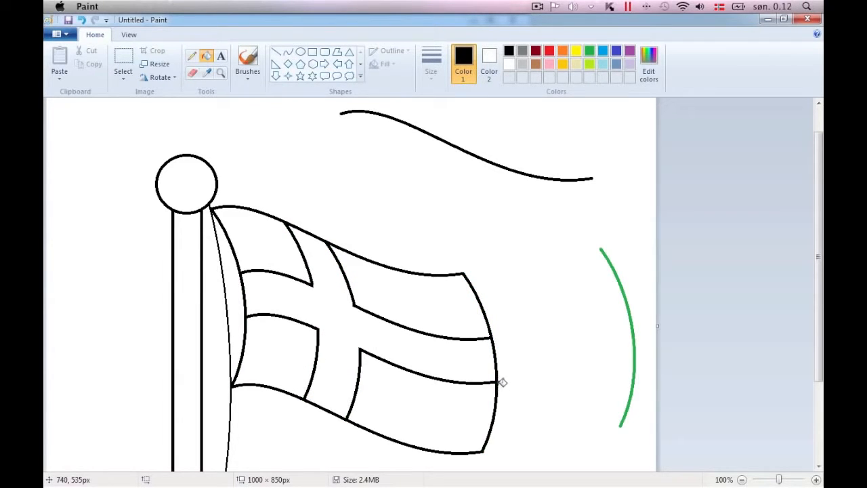
# Fill the flag's four corner fields with red and the flagpole's ball with dark grey
pyautogui.click(549, 51)
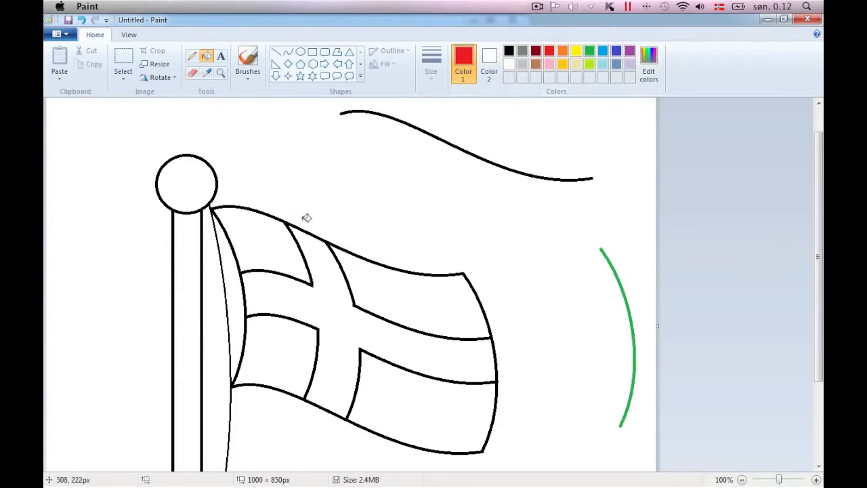
pyautogui.click(271, 234)
pyautogui.click(364, 264)
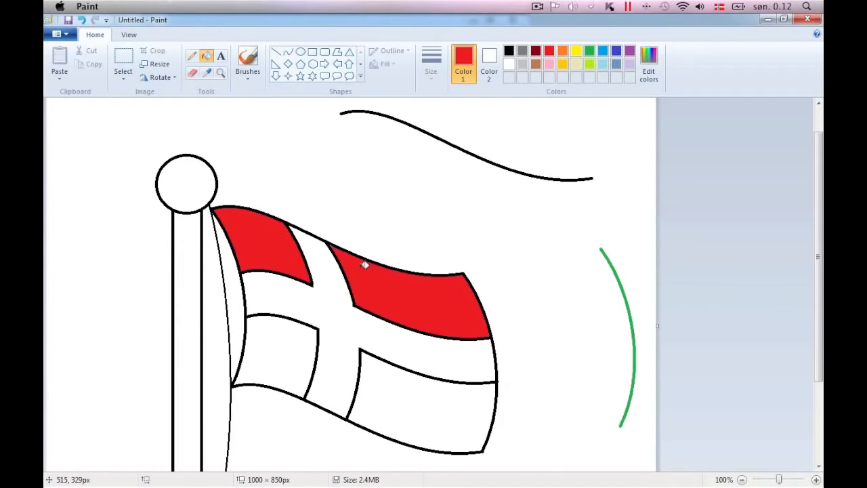
pyautogui.click(272, 351)
pyautogui.click(397, 385)
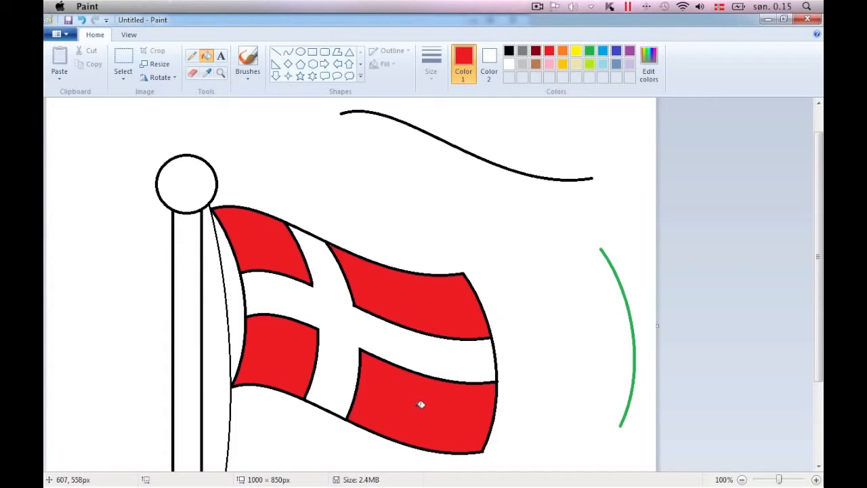
pyautogui.click(522, 52)
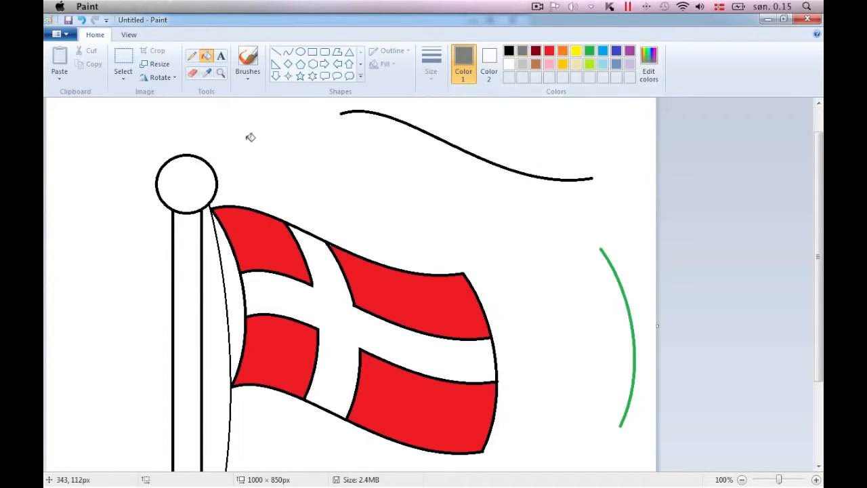
pyautogui.click(197, 175)
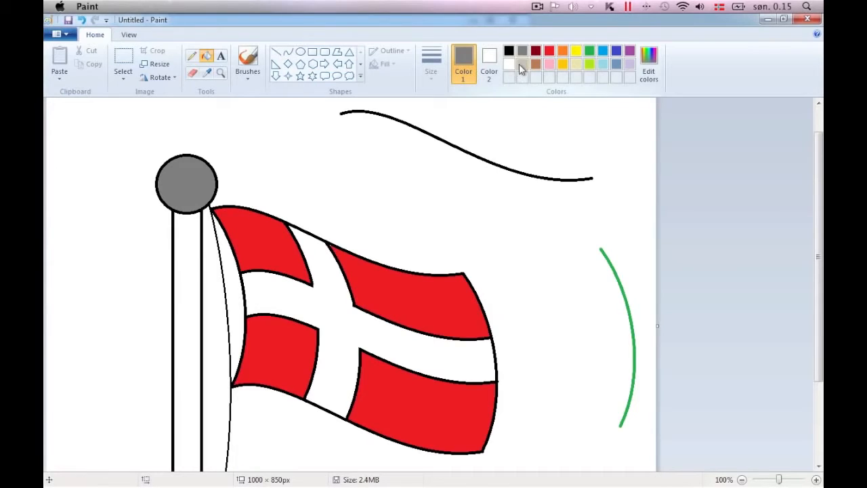
# Try to fill the flagpole with light grey, look at its lower end, and undo the fill
pyautogui.click(521, 65)
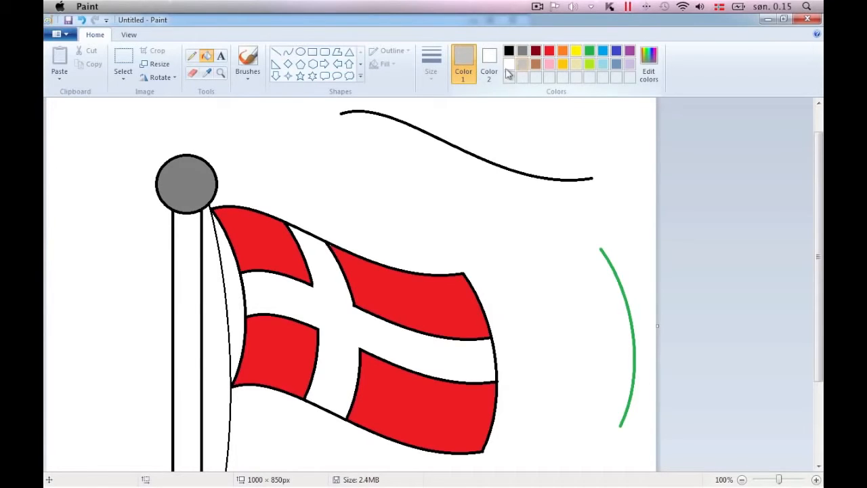
pyautogui.click(188, 244)
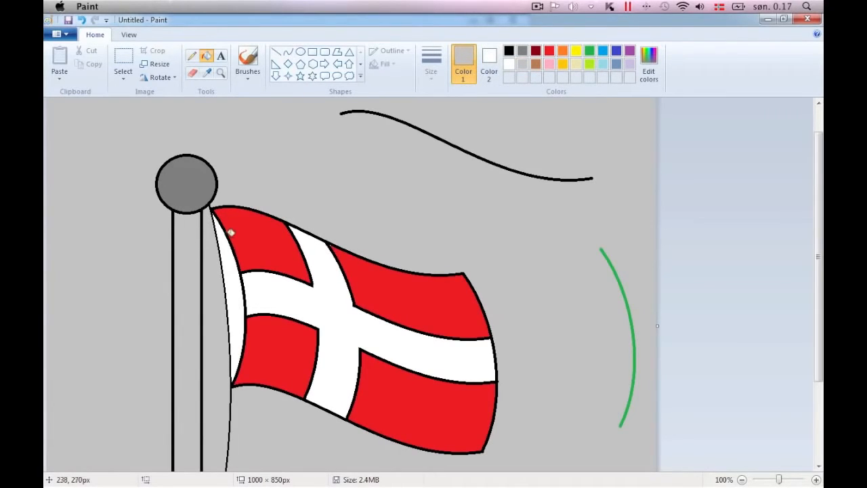
pyautogui.moveTo(820, 284); pyautogui.dragTo(821, 359)
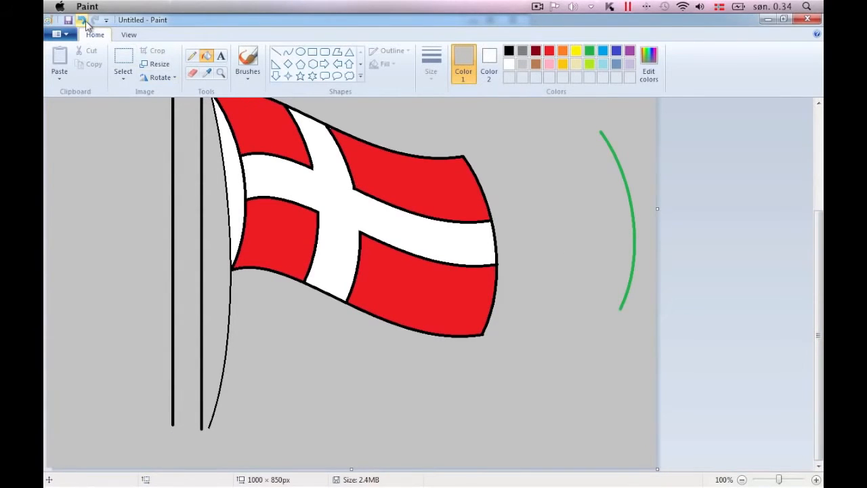
pyautogui.click(82, 20)
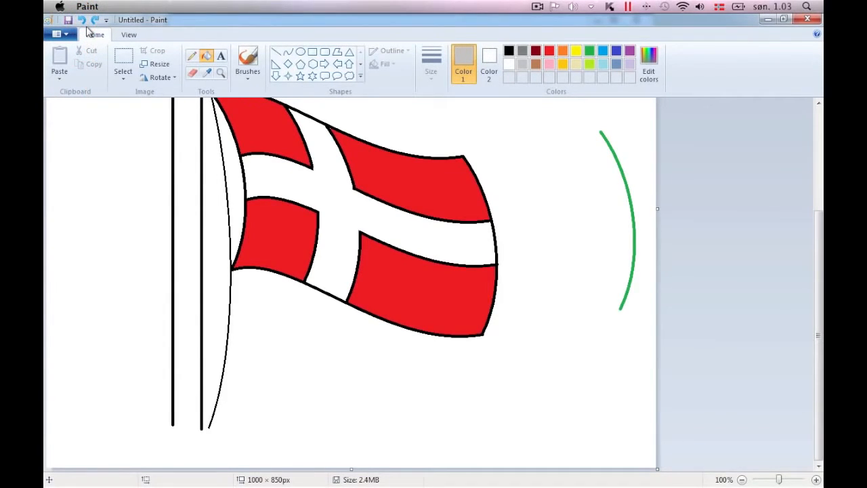
# Draw thick purple lines at the greatest line size across the flagpole's foot to close off its lower end
pyautogui.click(275, 52)
pyautogui.click(431, 74)
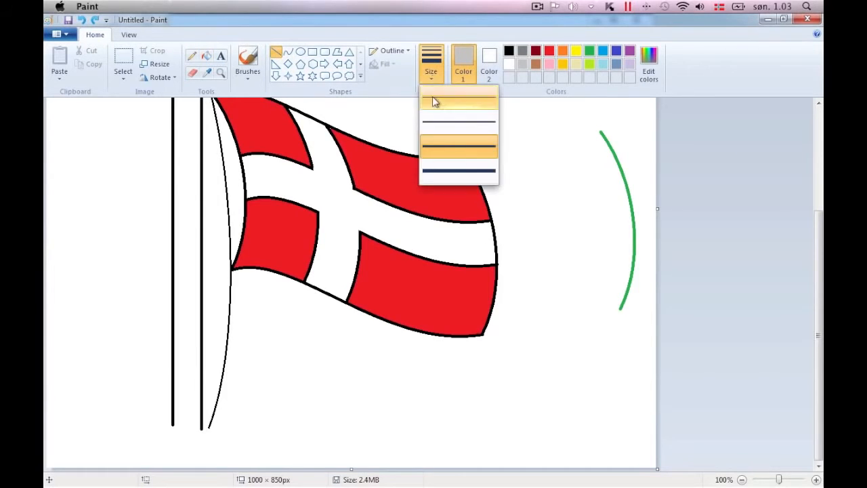
pyautogui.click(453, 169)
pyautogui.click(630, 52)
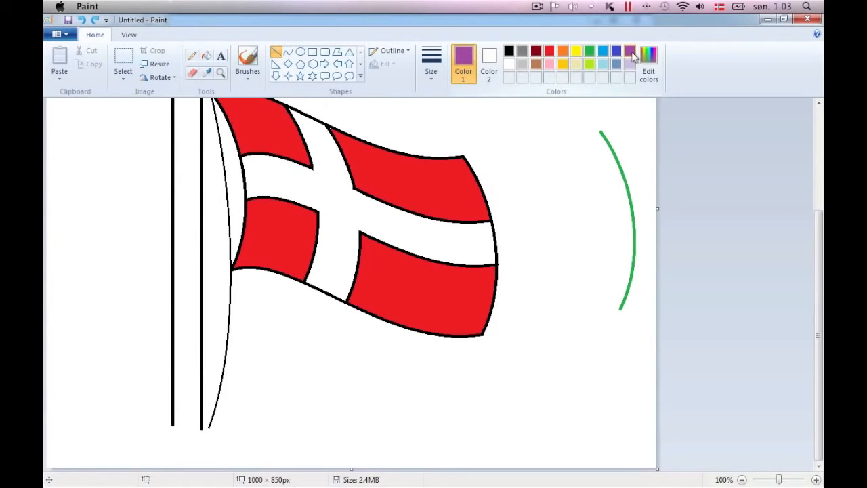
pyautogui.moveTo(156, 425); pyautogui.dragTo(231, 429)
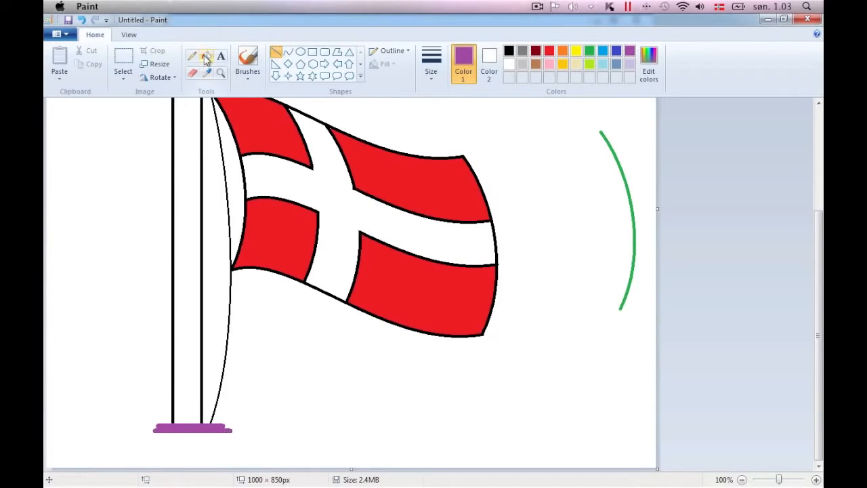
# Fill the flagpole with light grey and clear the purple line at its foot with white
pyautogui.click(205, 57)
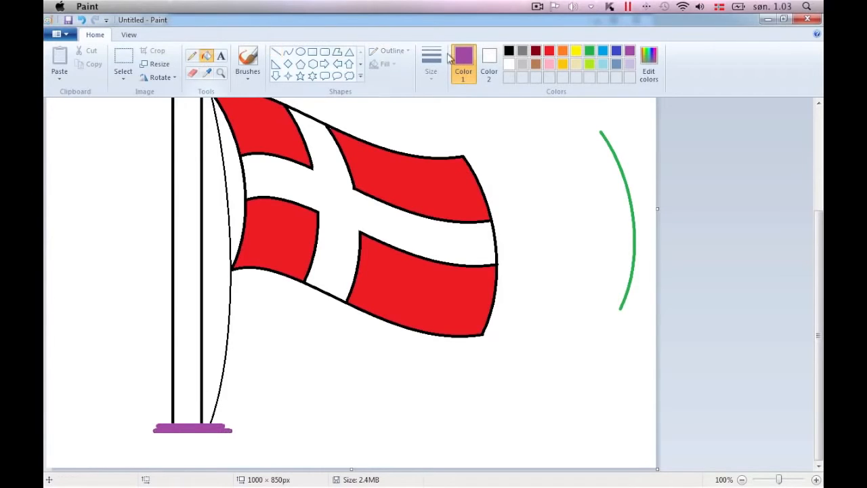
pyautogui.click(190, 139)
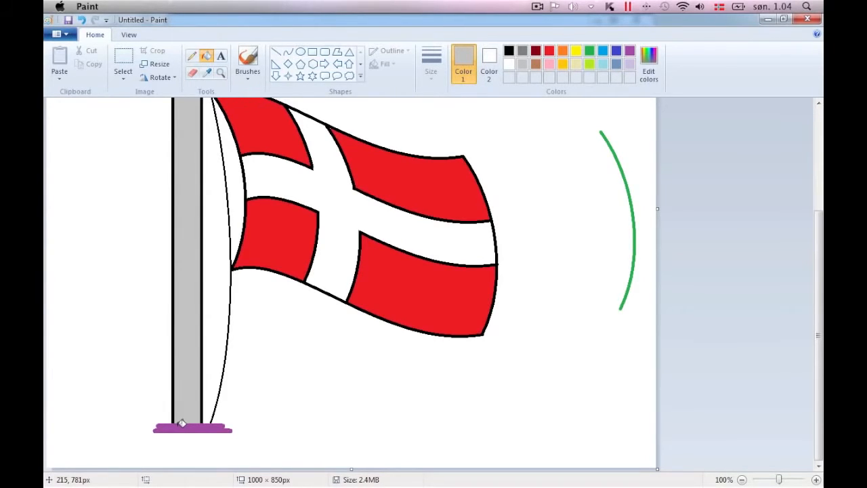
pyautogui.click(181, 424)
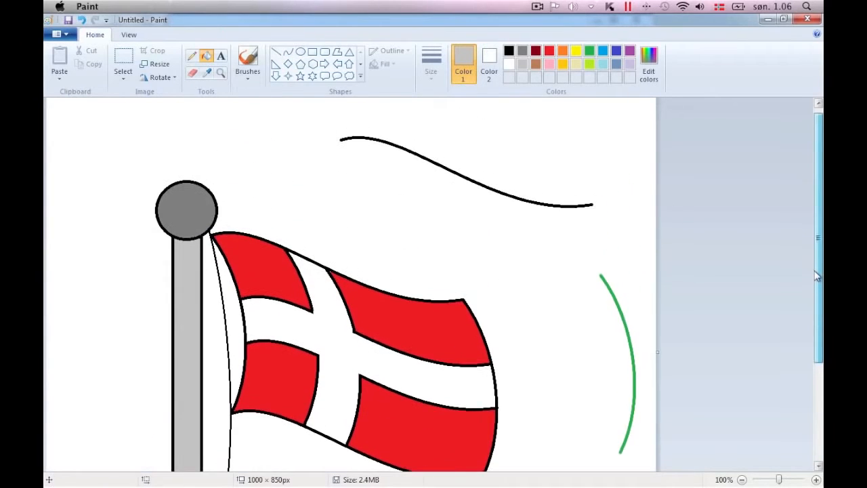
# Select and delete the spare black wavy line above the flag
pyautogui.moveTo(816, 273); pyautogui.dragTo(816, 265)
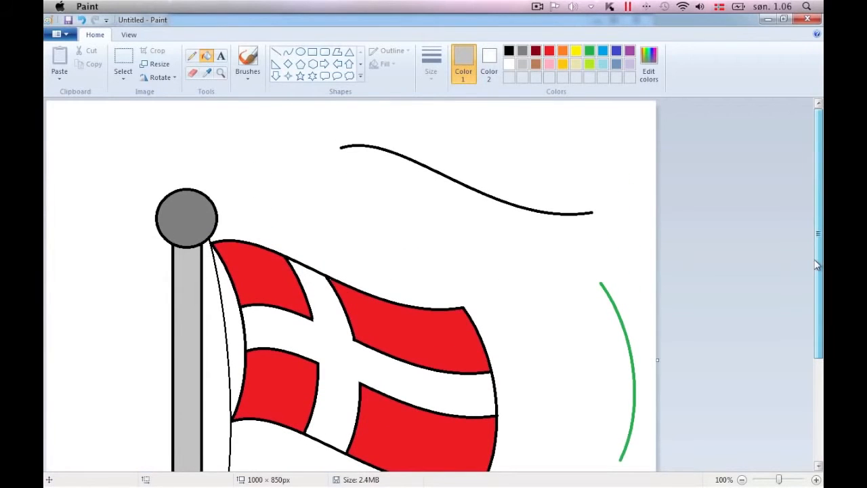
pyautogui.click(124, 64)
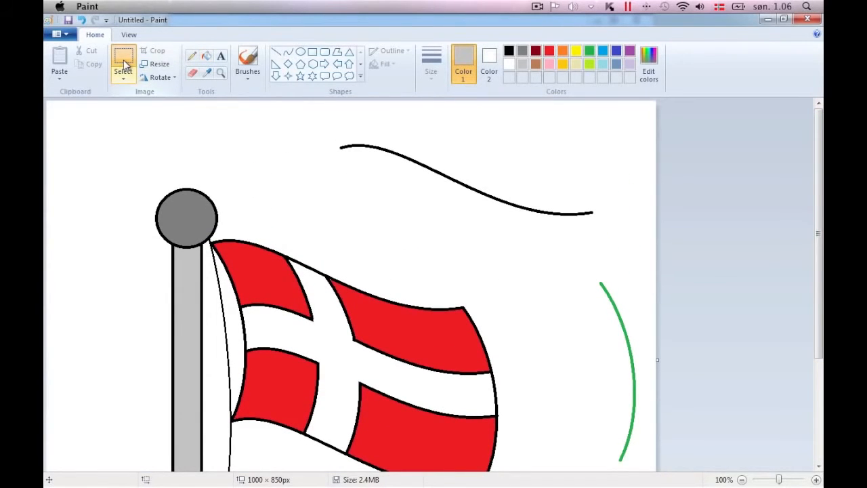
pyautogui.moveTo(334, 128); pyautogui.dragTo(610, 229)
pyautogui.rightClick(537, 178)
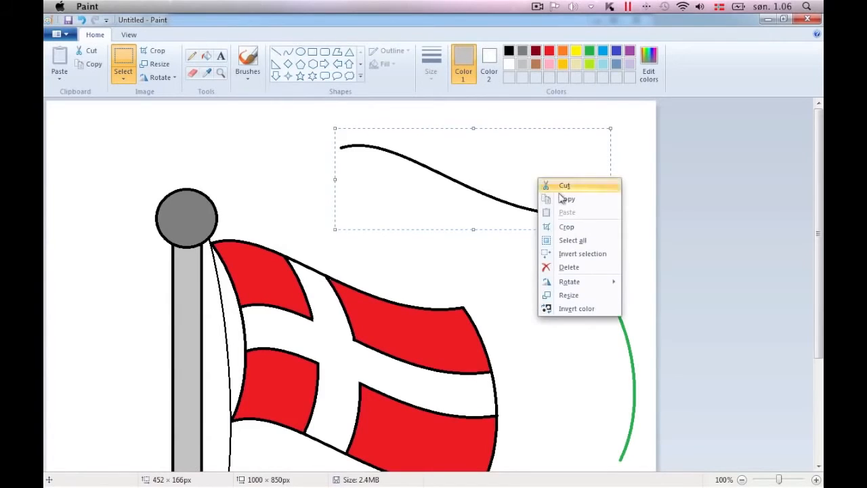
pyautogui.click(578, 268)
# Select and delete the spare green curve beside the flag
pyautogui.moveTo(571, 264); pyautogui.dragTo(648, 465)
pyautogui.rightClick(613, 374)
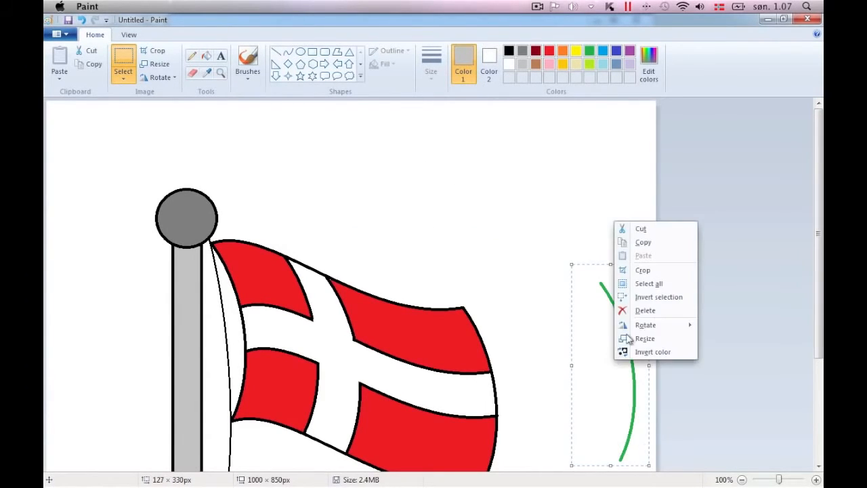
pyautogui.click(634, 310)
# Extend the canvas downward to a height of about 2500 px
pyautogui.scroll(-3, 406, 304)
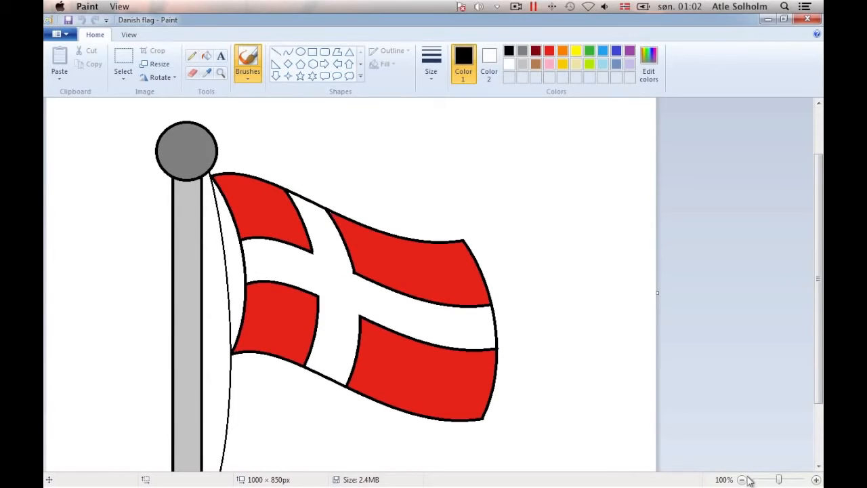
pyautogui.click(742, 479)
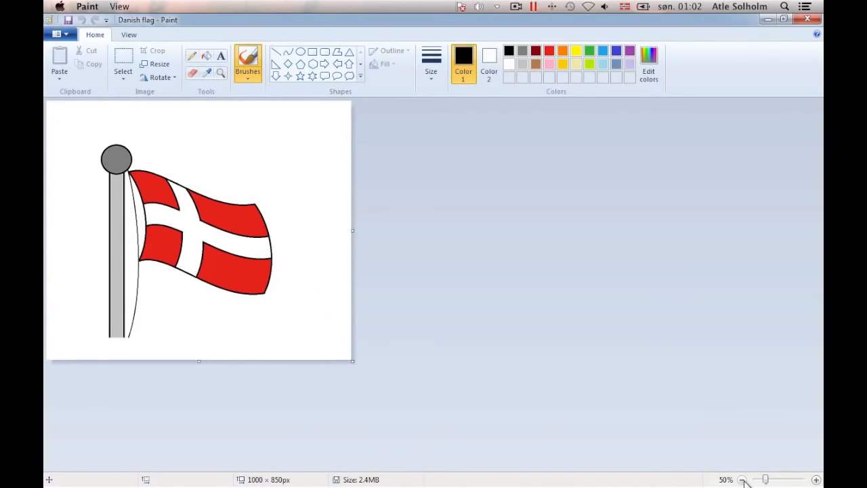
pyautogui.click(742, 480)
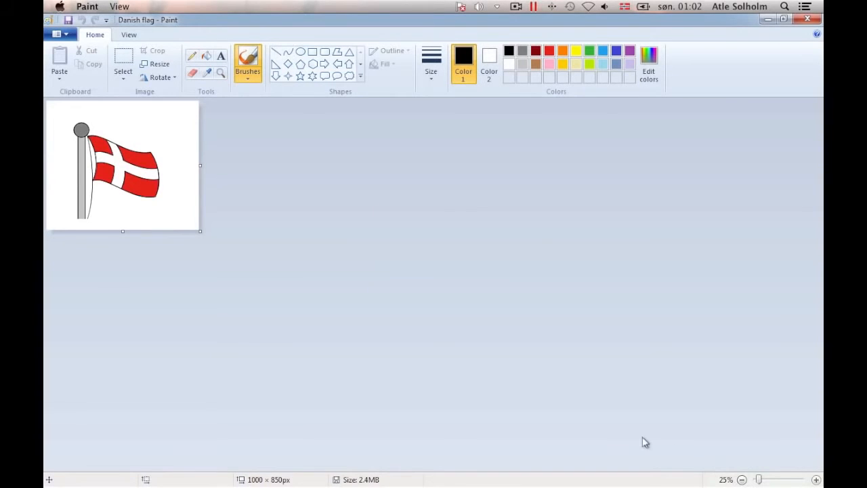
pyautogui.moveTo(122, 231); pyautogui.dragTo(107, 475)
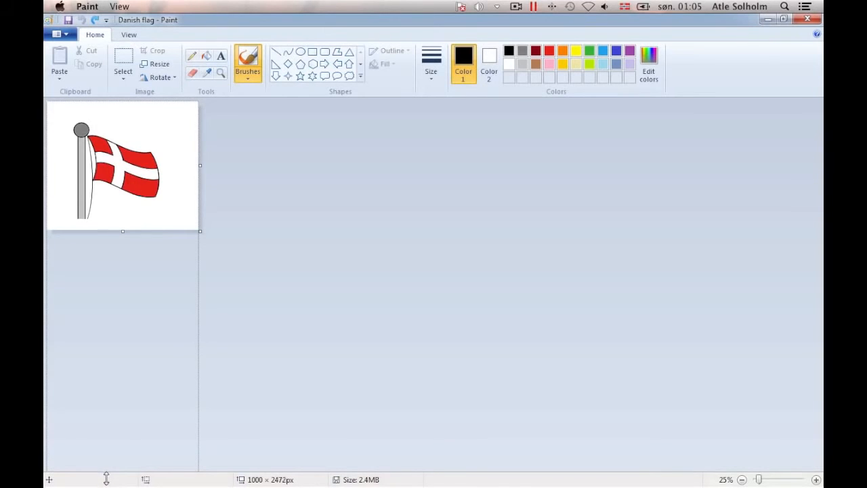
pyautogui.moveTo(107, 479); pyautogui.dragTo(107, 479)
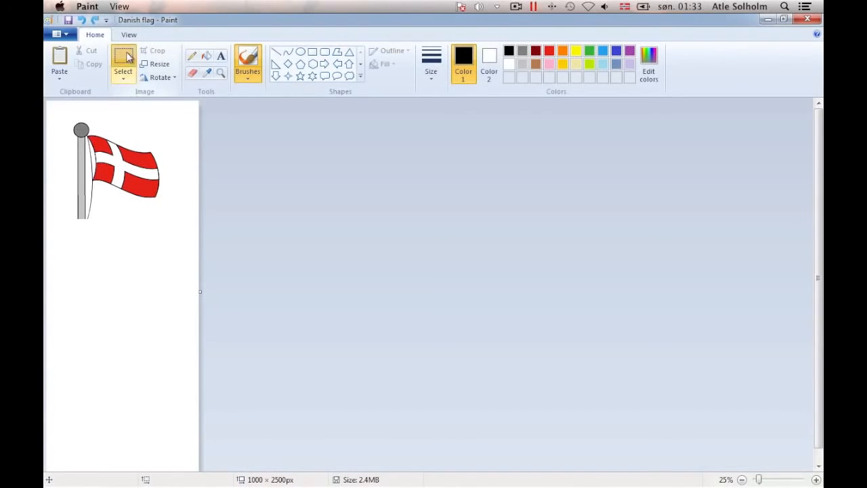
# Select the lower part of the flagpole and rope and stretch it downward to about 1788 px high
pyautogui.click(123, 59)
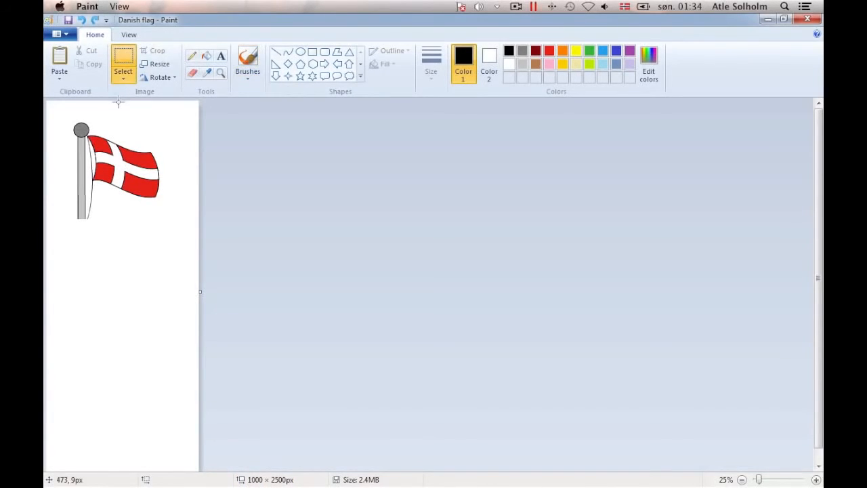
pyautogui.moveTo(73, 182); pyautogui.dragTo(96, 221)
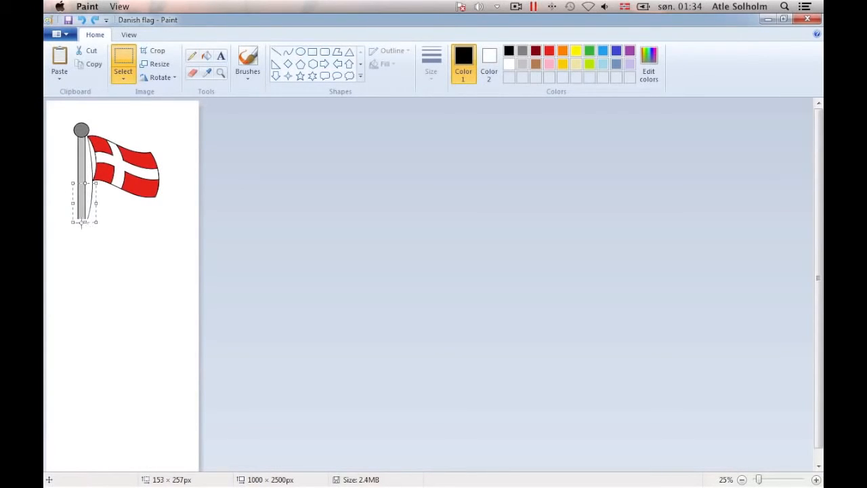
pyautogui.moveTo(85, 222); pyautogui.dragTo(79, 455)
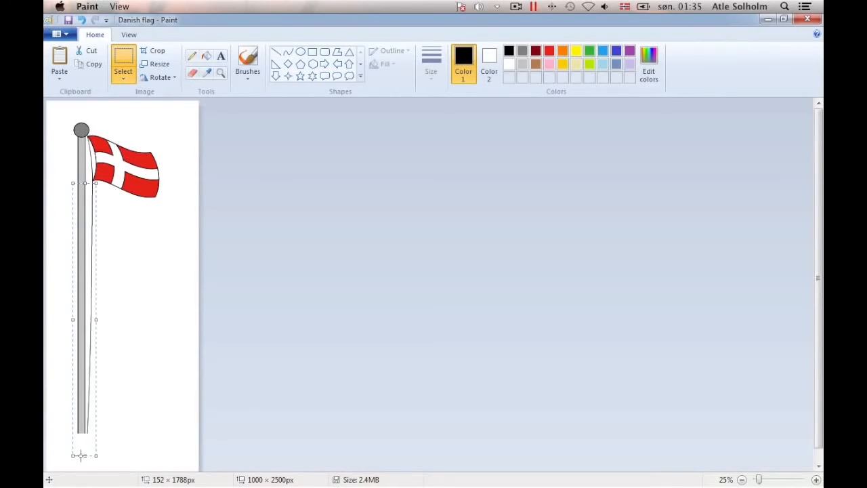
pyautogui.click(152, 436)
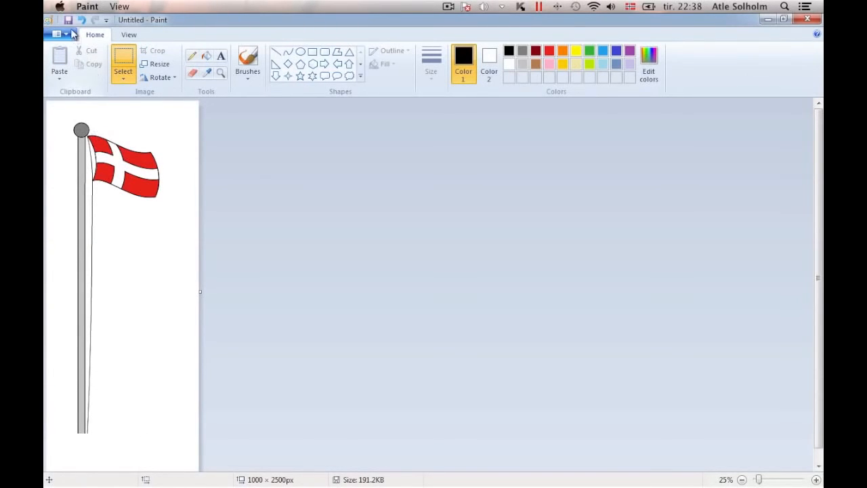
# Save the drawing as Danish Flag in the MS Paint Drawings folder
pyautogui.click(68, 22)
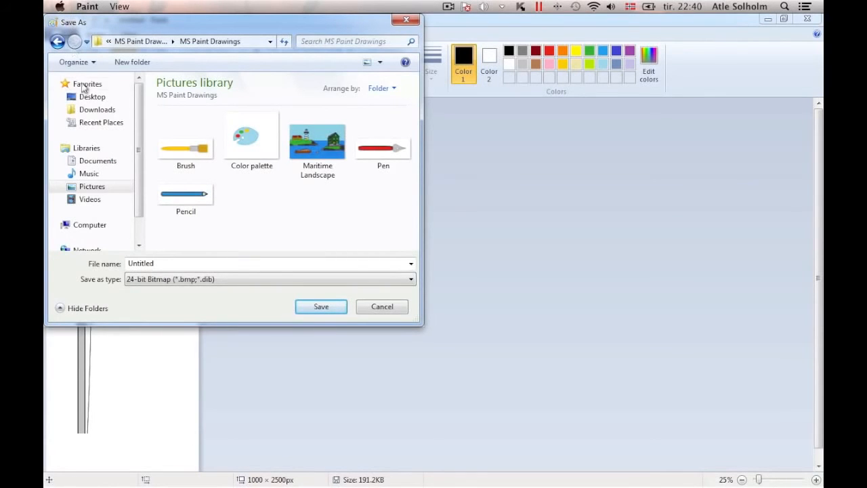
pyautogui.moveTo(129, 264); pyautogui.dragTo(156, 269)
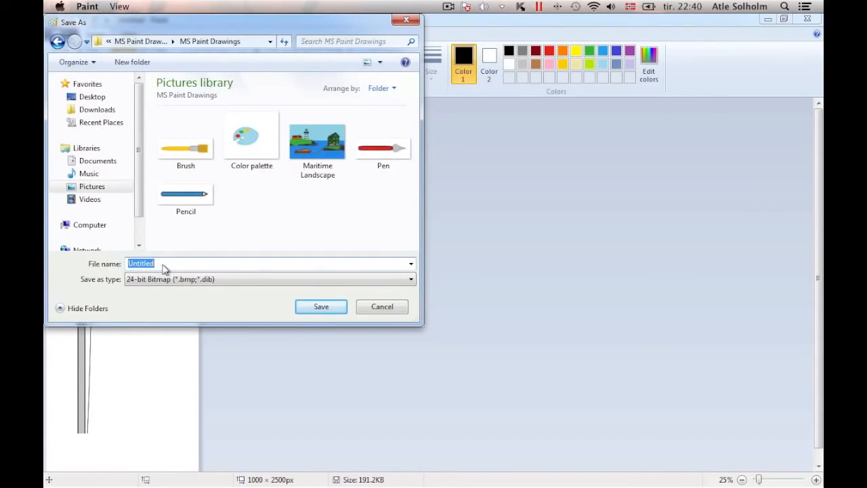
pyautogui.write('D')
pyautogui.write('nish Flag')
pyautogui.click(319, 307)
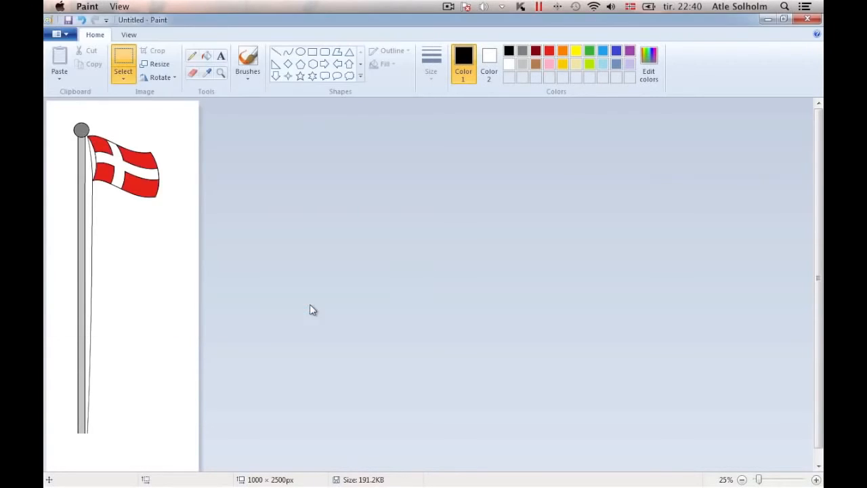
pyautogui.press('super+Tab')
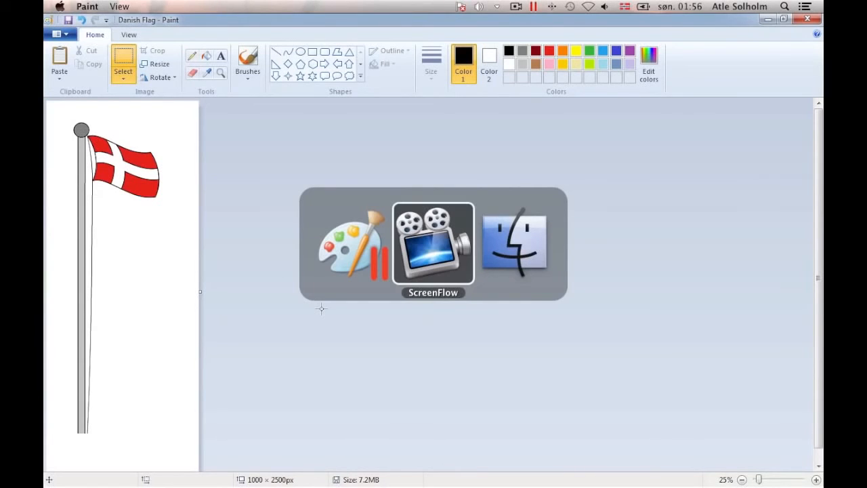
pyautogui.press('super+Tab')
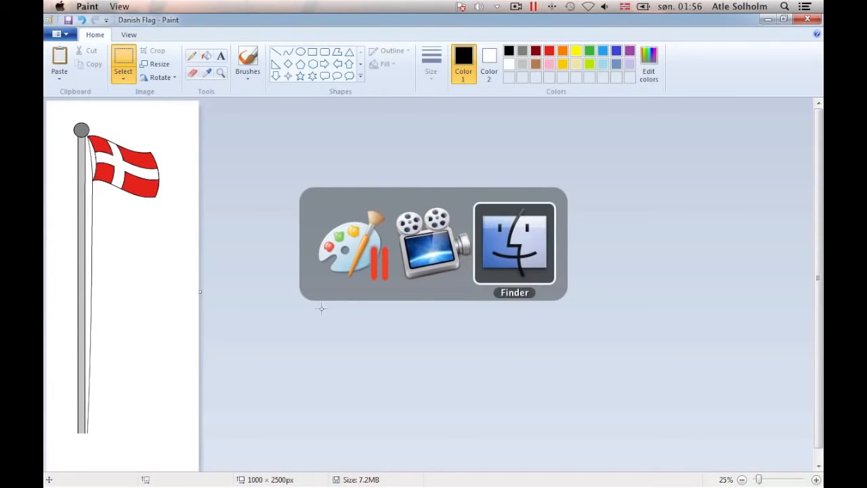